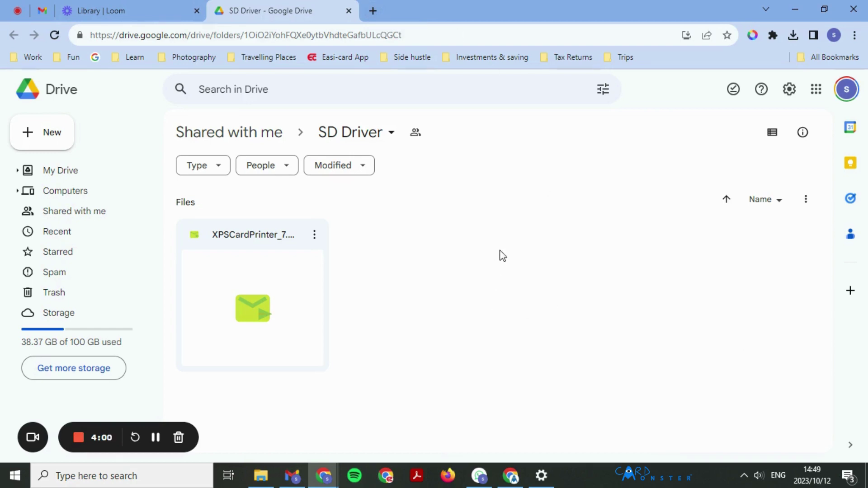
- Search Google for 'ds2 printer support' in a new Chrome tab
click(372, 11)
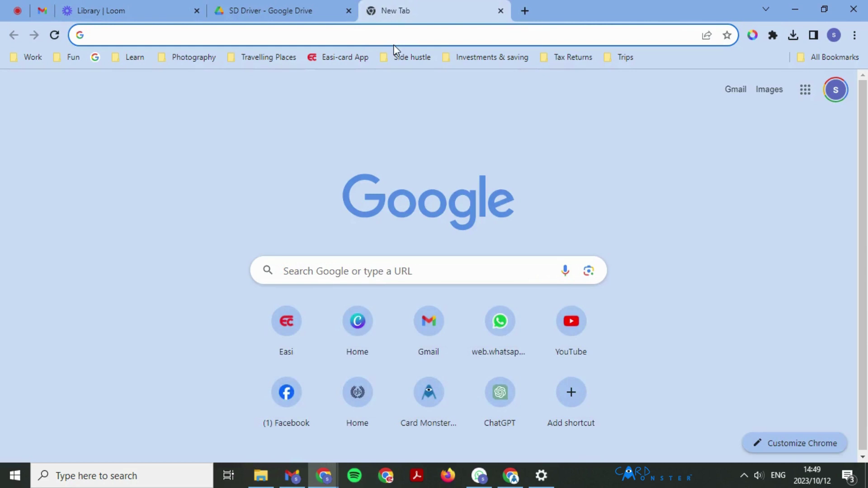
text(ds2 s)
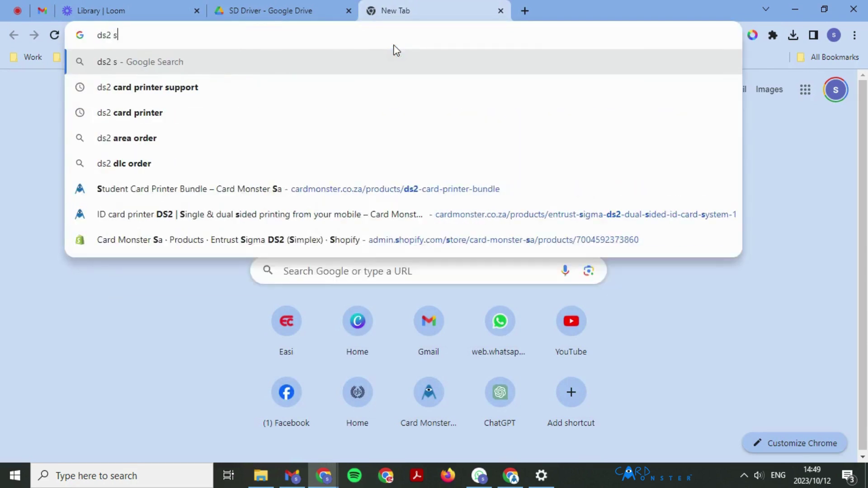
text(upport)
key(BackSpace)
key(BackSpace)
key(BackSpace)
key(BackSpace)
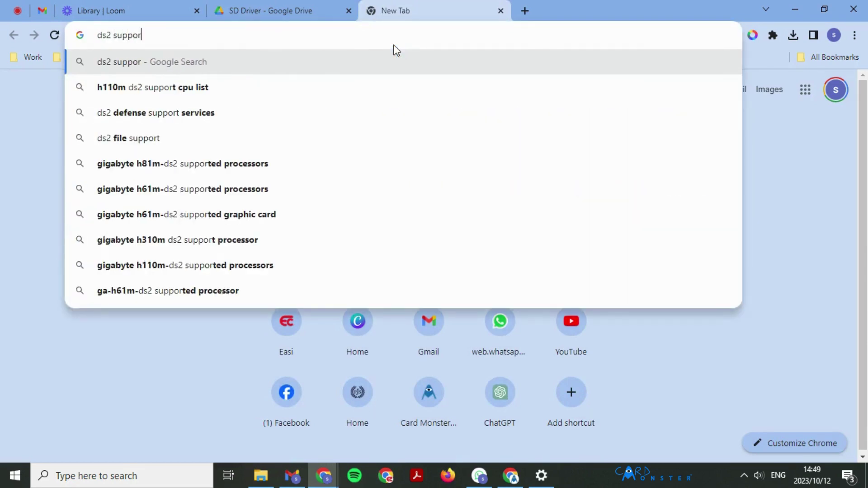
key(BackSpace)
key(BackSpace)
key(BackSpace)
text(printe)
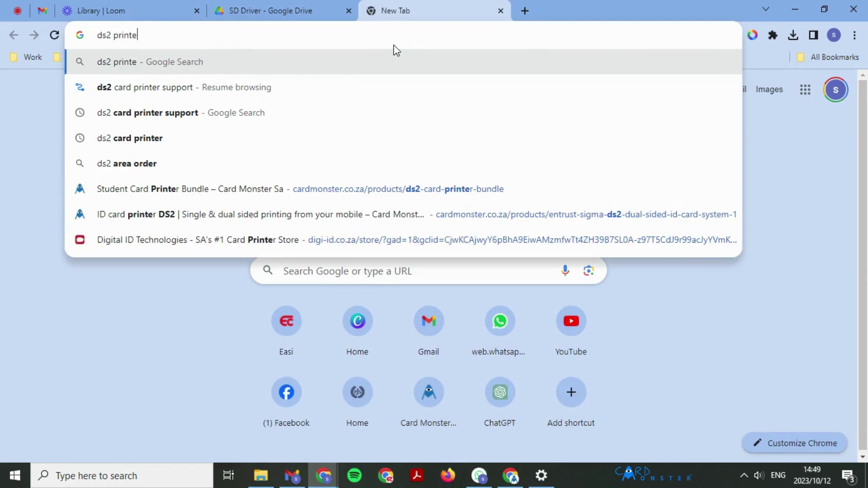
text(r support)
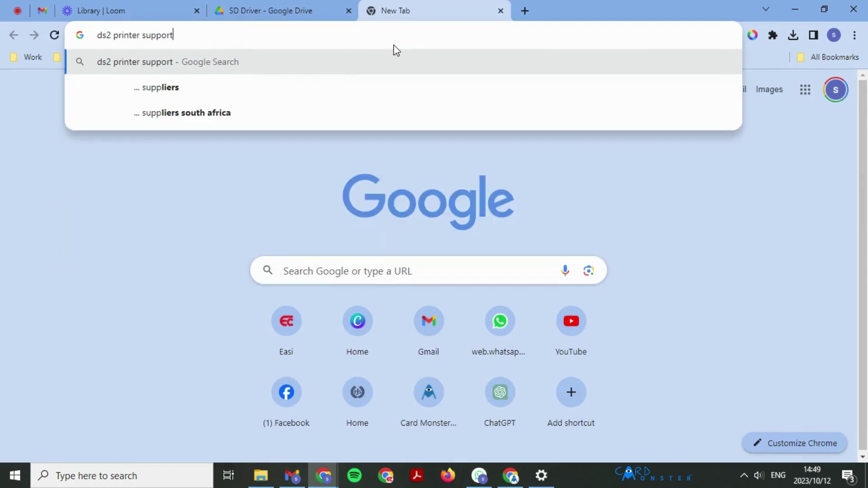
key(Return)
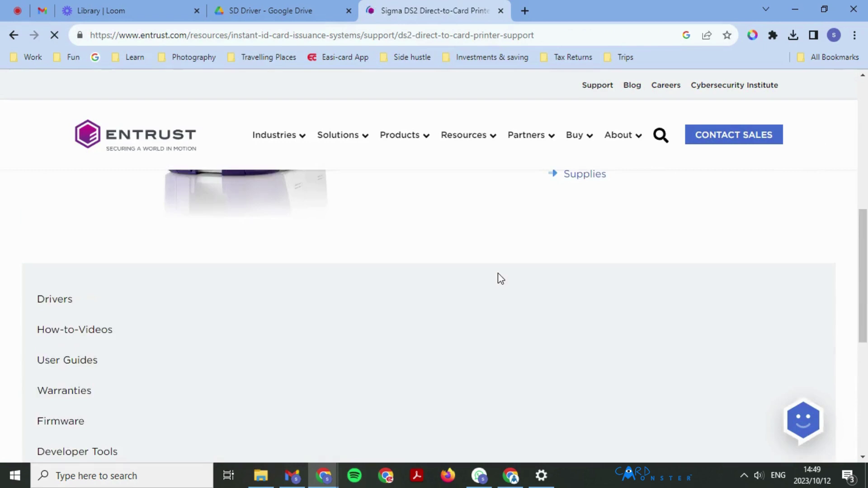
- Show the Entrust Drivers section's XPS Card Printer Driver v8.5 download, then return to the SD Driver folder
click(77, 306)
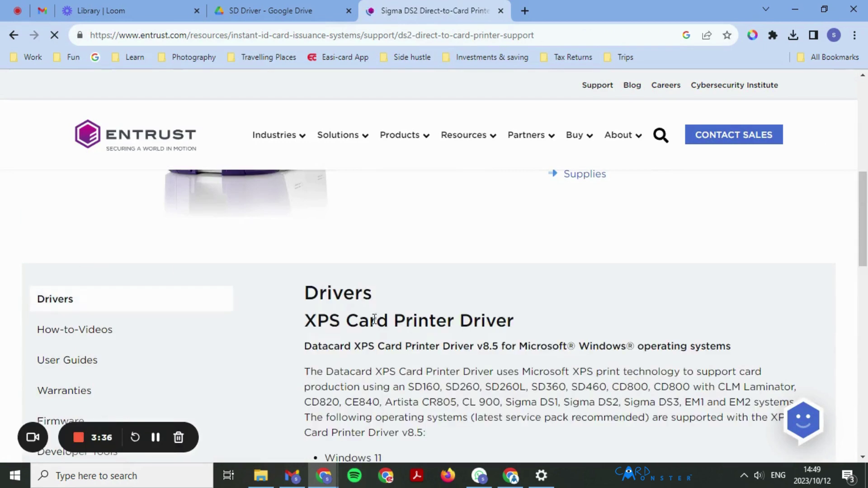
scroll(397, 348, down, 5)
scroll(397, 348, down, 4)
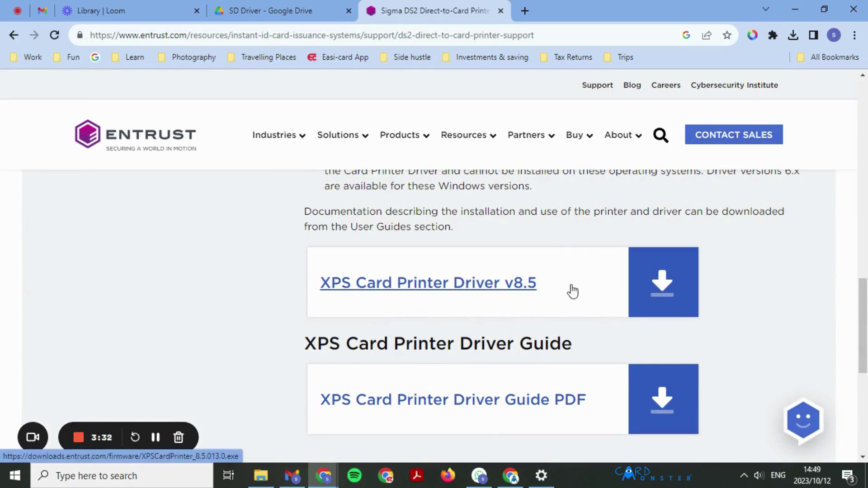
click(232, 7)
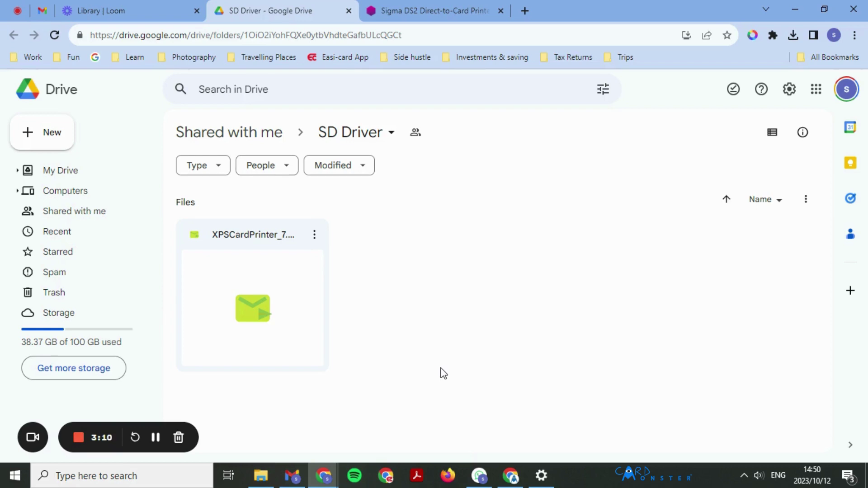
- Download the XPSCardPrinter installer file from the SD Driver Drive folder
click(286, 304)
right_click(286, 303)
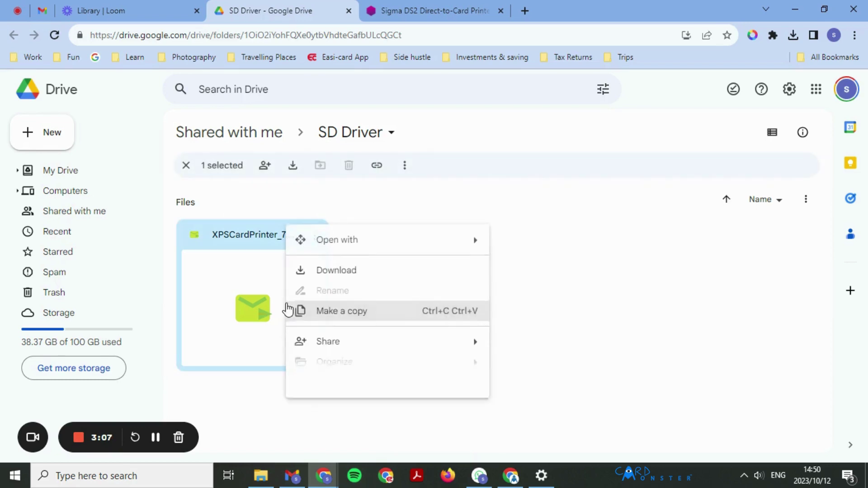
click(349, 270)
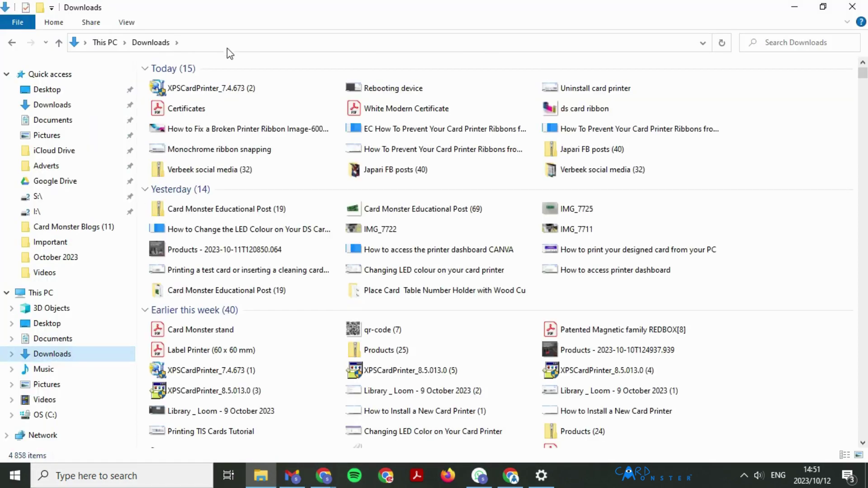
- Run XPSCardPrinter_7.4.673 (2) from Downloads and confirm extracting the installer
click(222, 92)
double_click(223, 90)
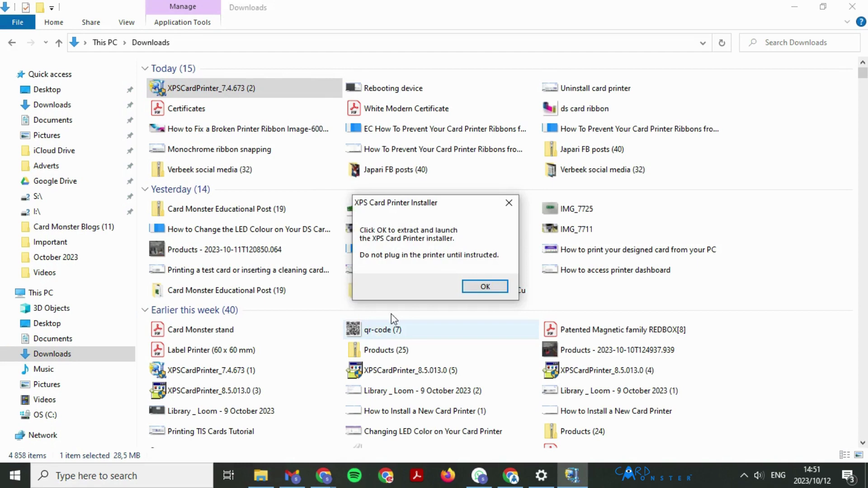
click(484, 286)
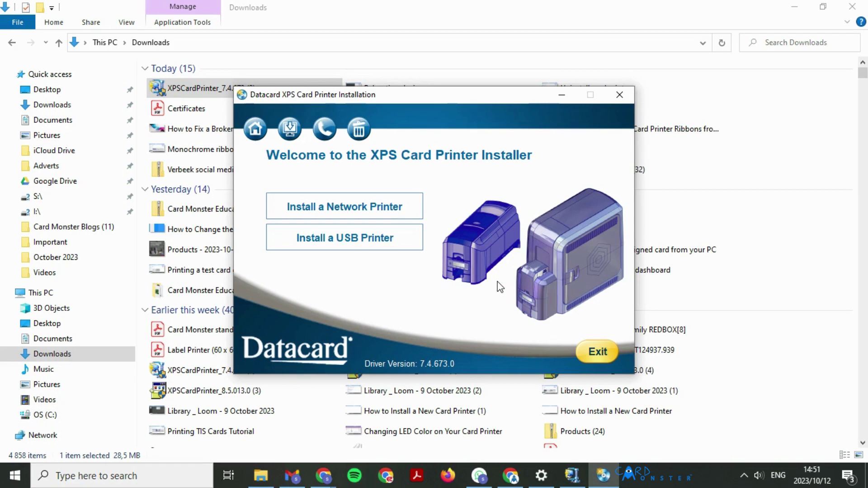
- Choose the USB printer installation and accept the license agreement
click(330, 240)
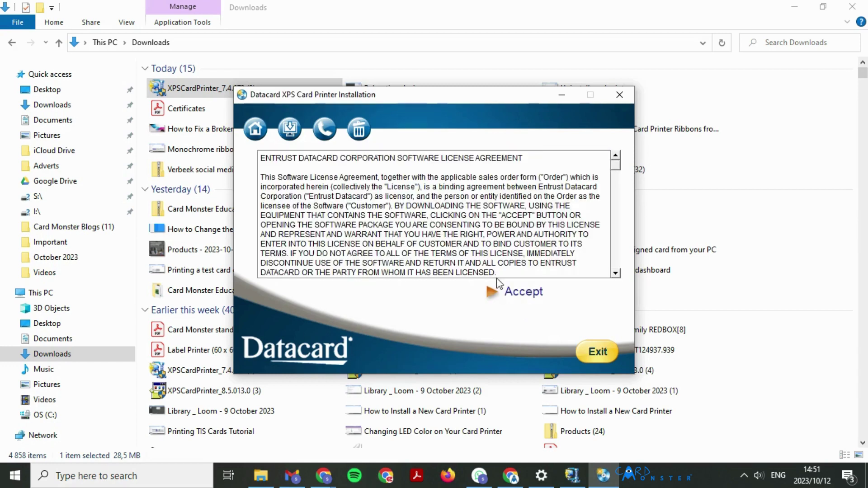
click(522, 294)
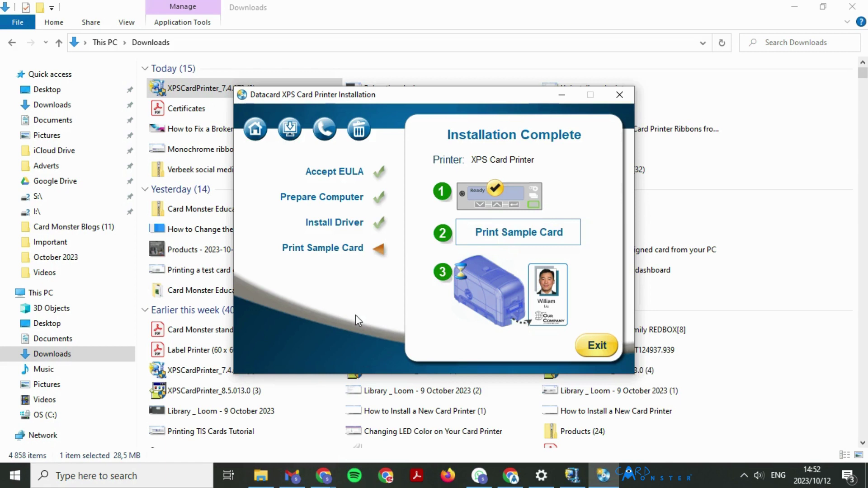
- Find Control Panel via the Start search and open Devices and Printers
click(15, 475)
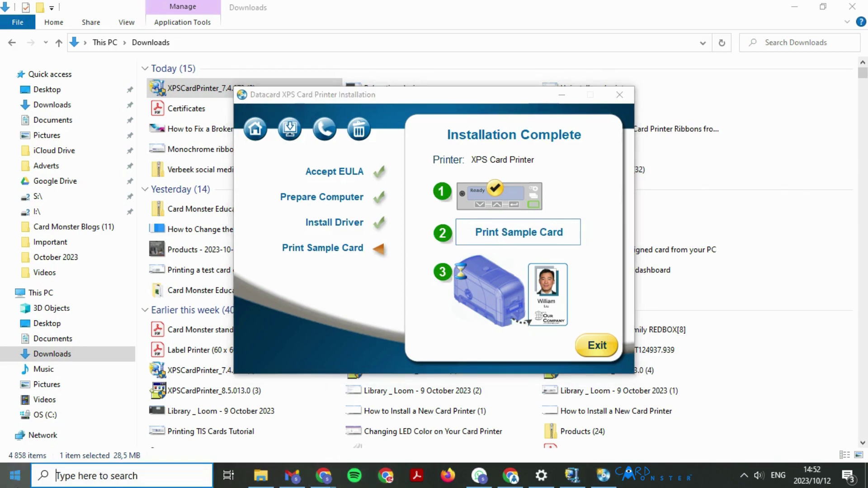
click(129, 478)
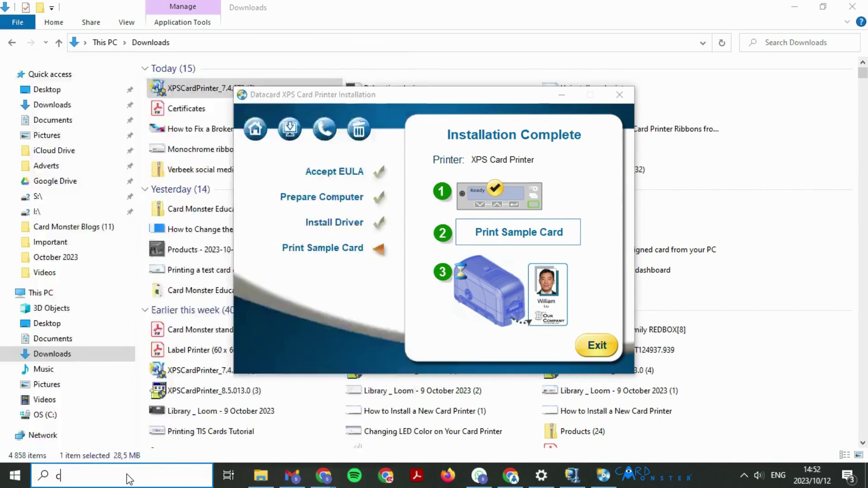
text(contro)
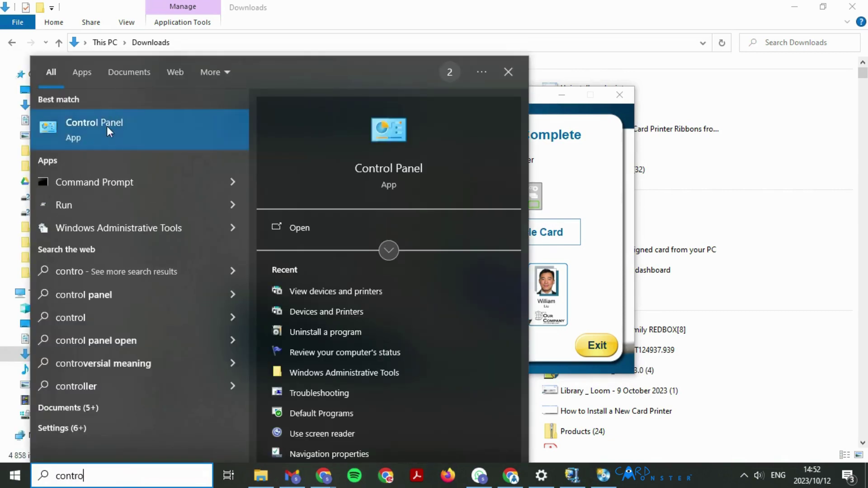
click(107, 127)
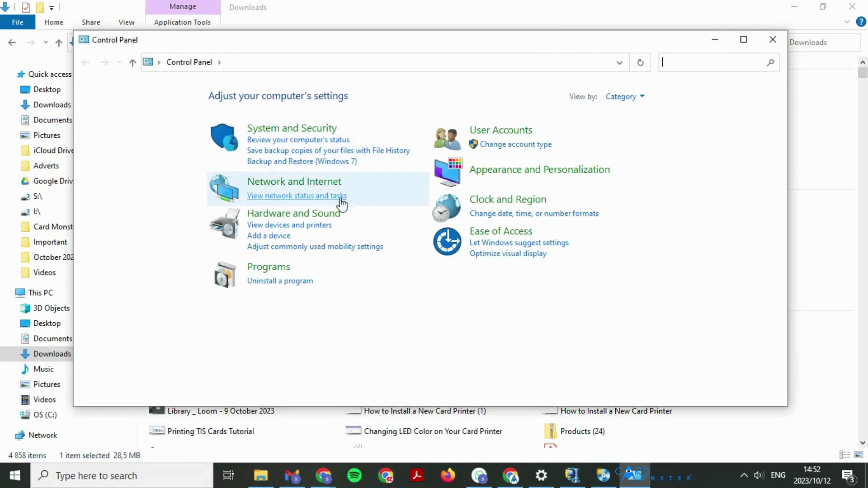
click(299, 226)
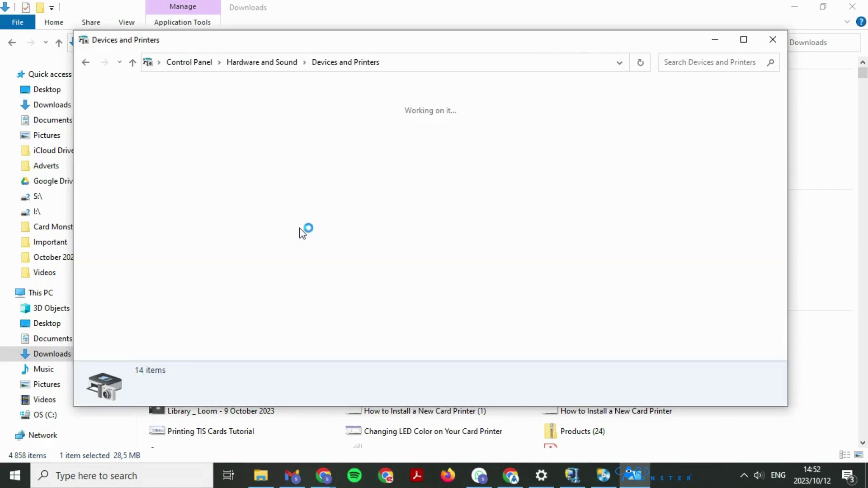
- Open the XPS Card Printer's printing preferences and close them without changes
click(580, 282)
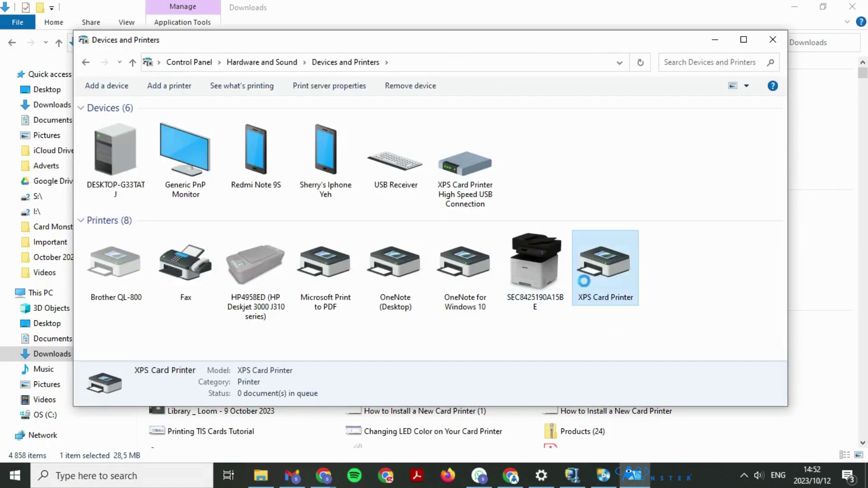
right_click(585, 285)
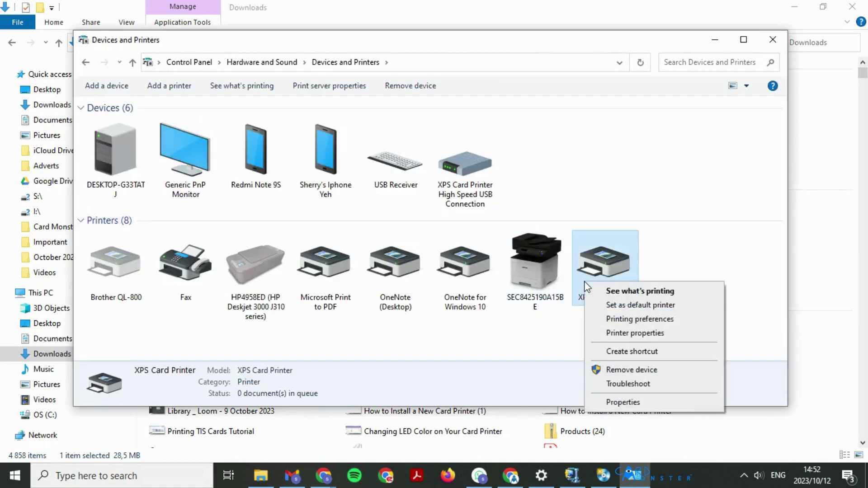
click(640, 321)
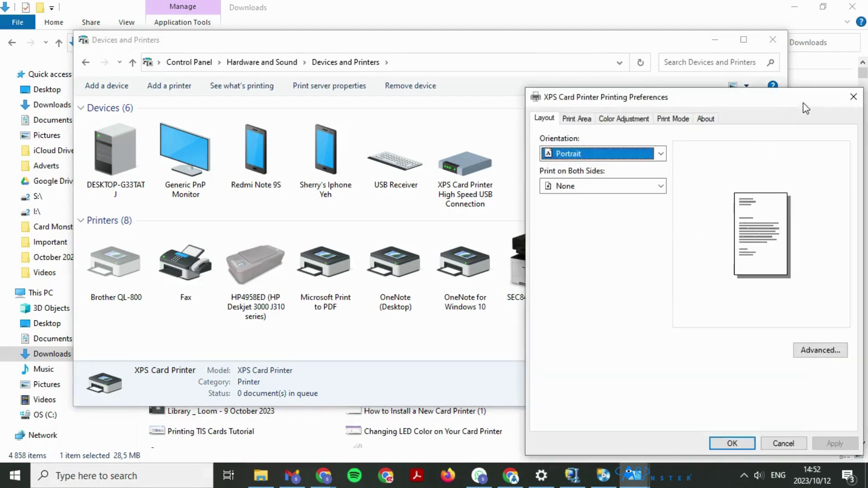
click(852, 95)
- View the XPS Card Printer properties' Printer Status: ready Sigma DS2, USB, 169.254.1.1
right_click(615, 274)
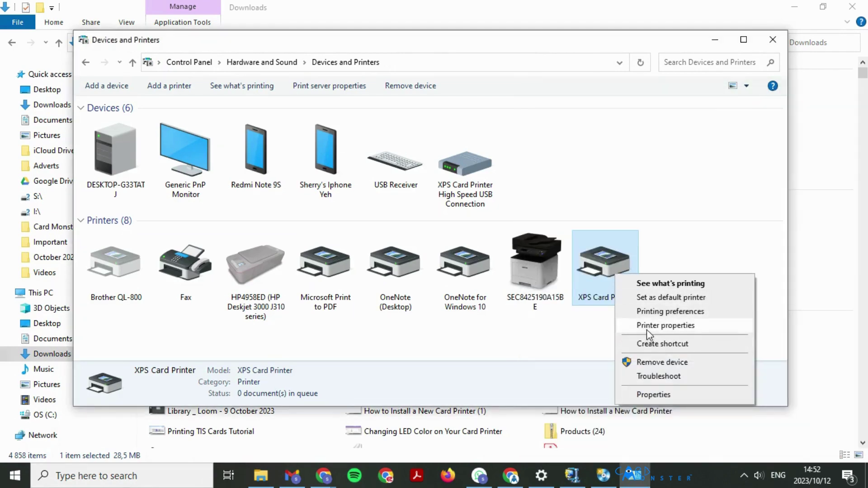
click(646, 326)
drag(658, 137, 386, 50)
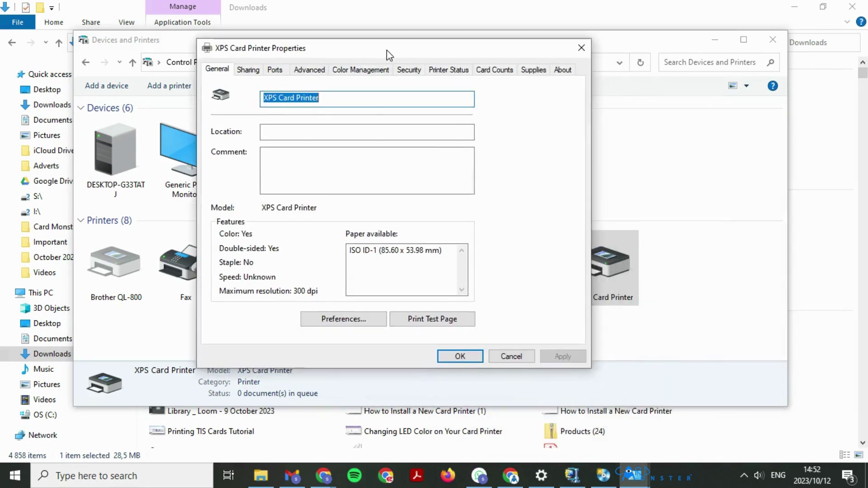
click(445, 70)
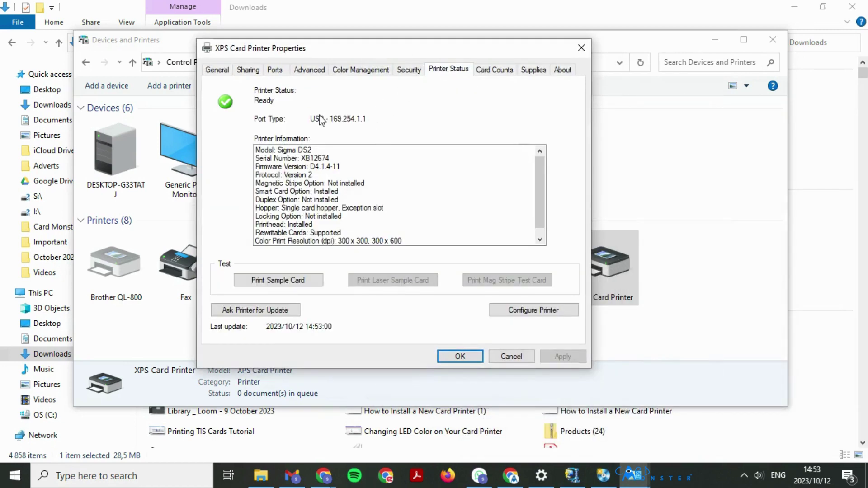
- Load 169.254.1.1/printerdashboard in a new Chrome tab
mouse_move(318, 483)
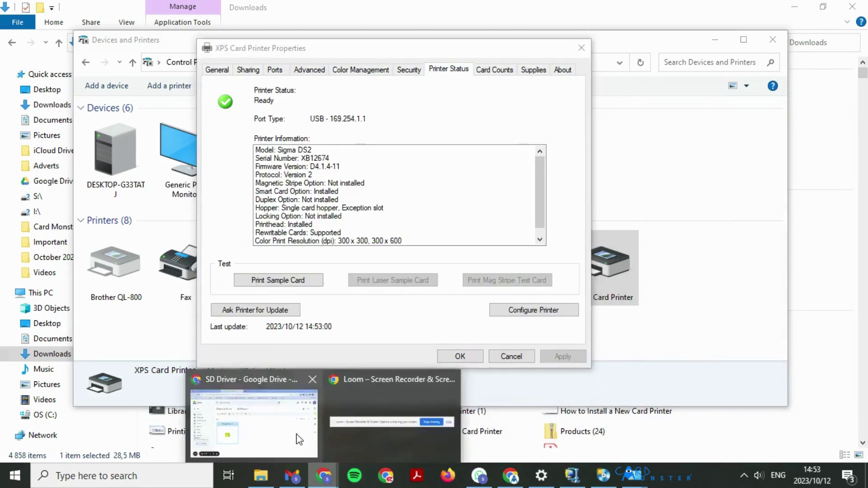
click(295, 445)
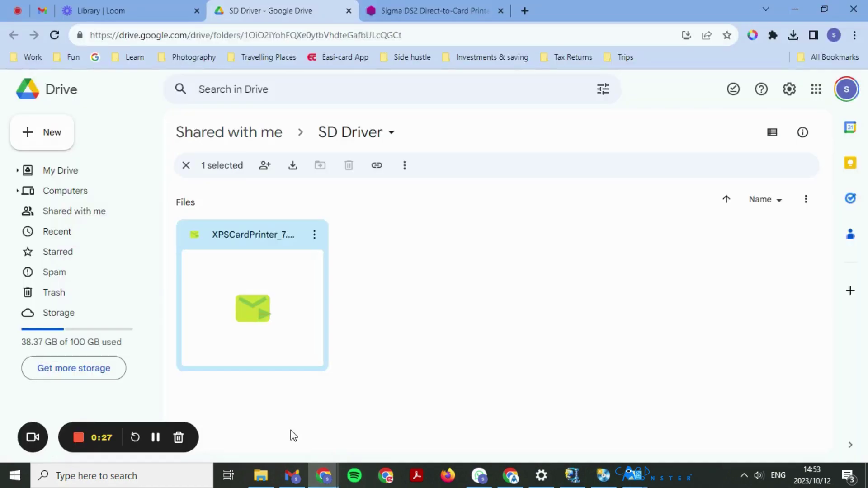
click(525, 10)
text(169.254.1.1/printerdashboard)
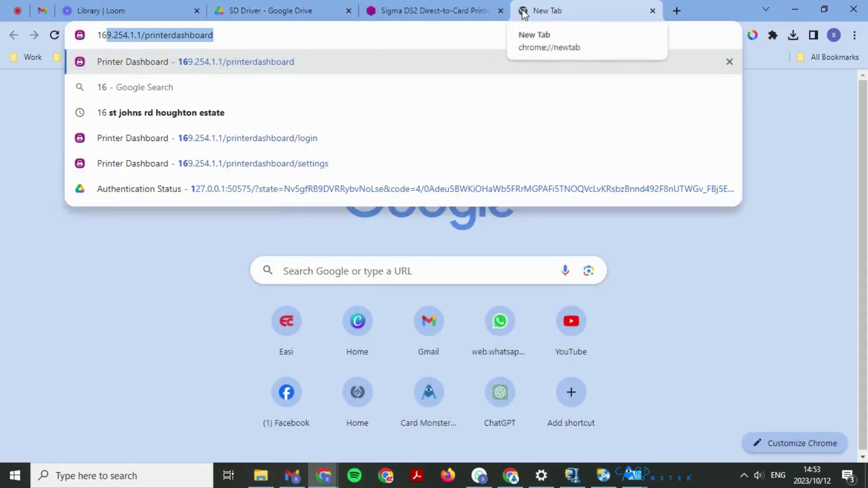
key(Return)
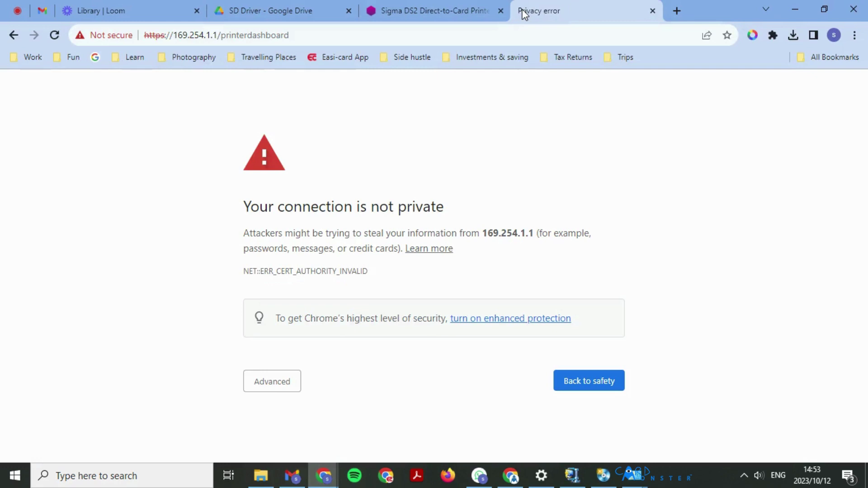
- Bypass the certificate warning by proceeding to 169.254.1.1 (unsafe)
click(272, 389)
scroll(298, 433, down, 2)
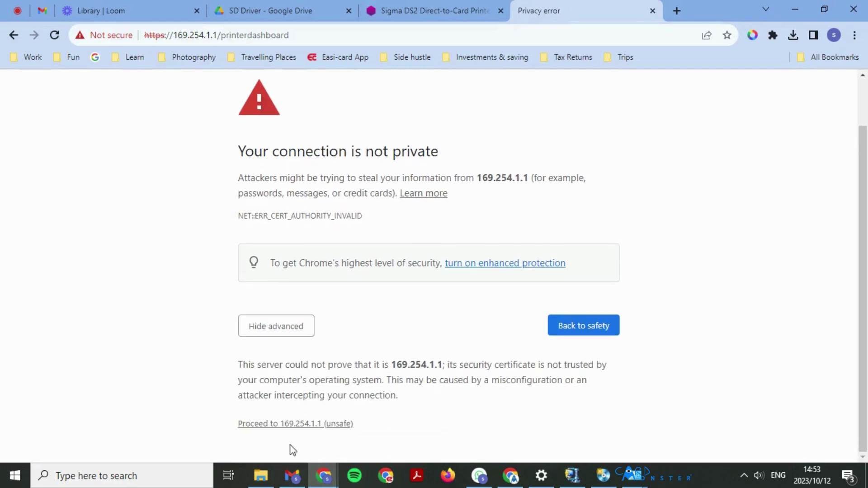
click(297, 424)
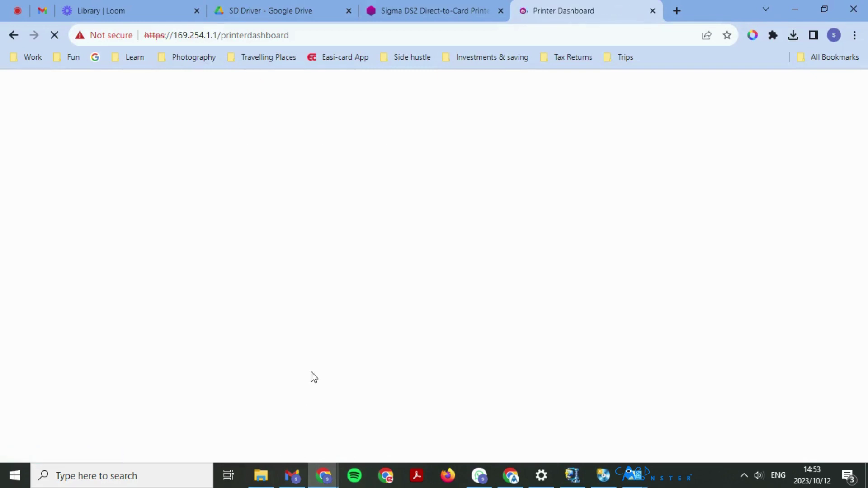